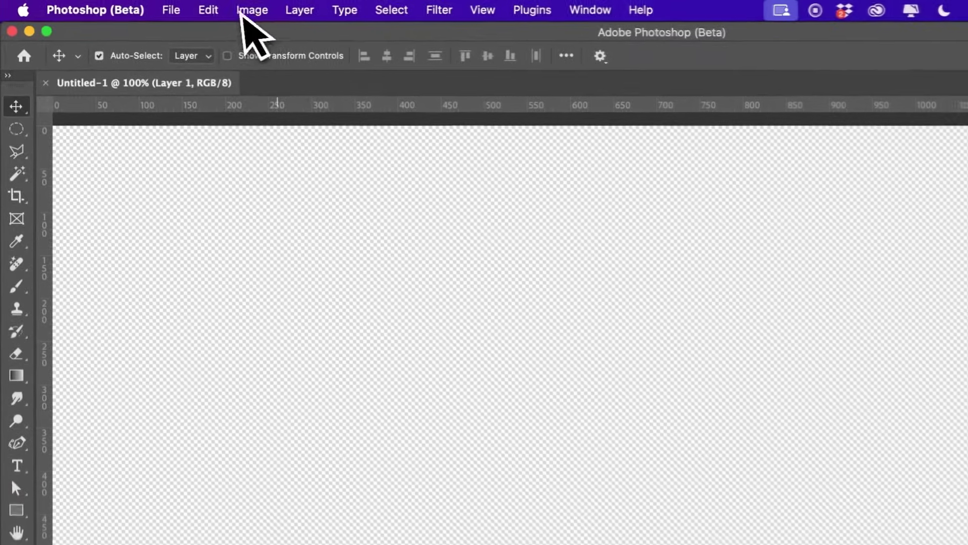
- Purge Photoshop's video cache using Edit > Purge > Video Cache
{"action": "left_click", "coordinate": [151, 7]}
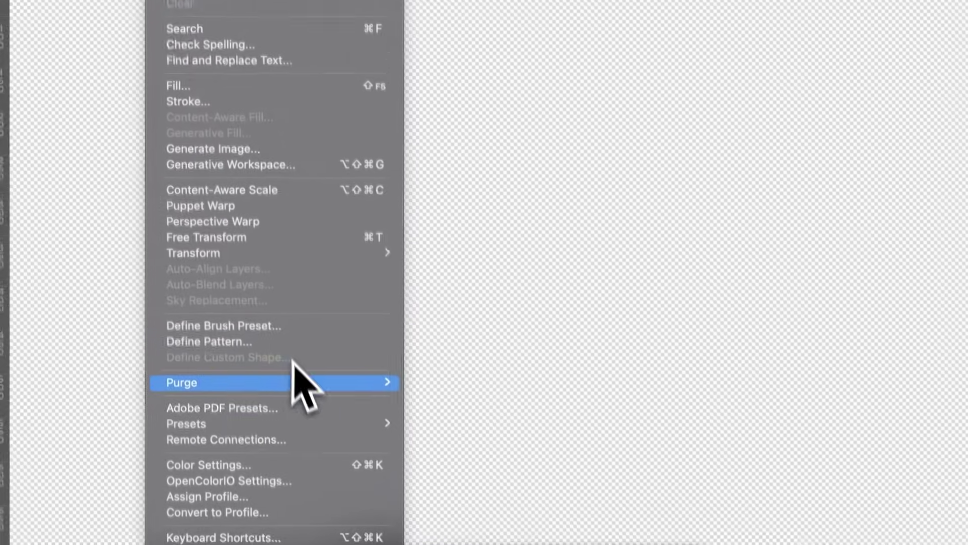
{"action": "mouse_move", "coordinate": [343, 544]}
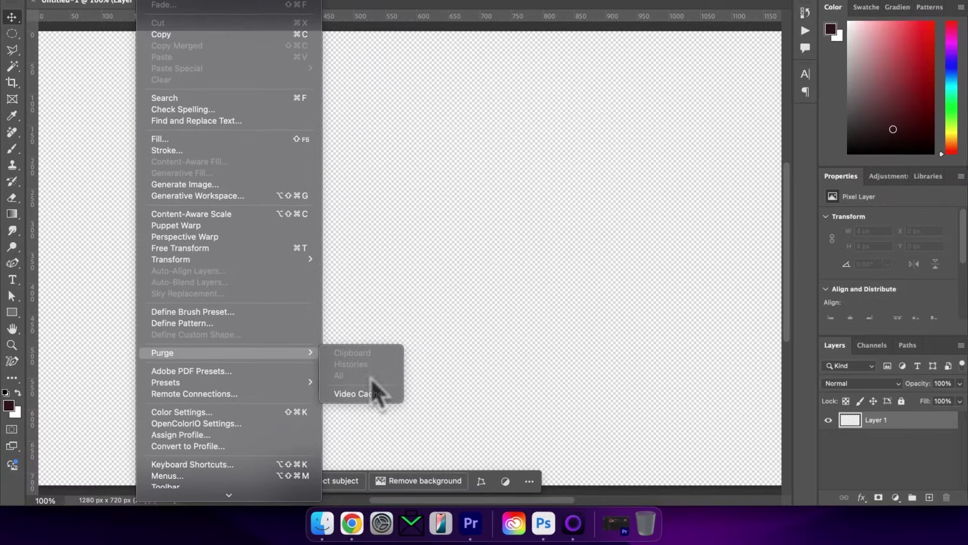
{"action": "left_click", "coordinate": [477, 348]}
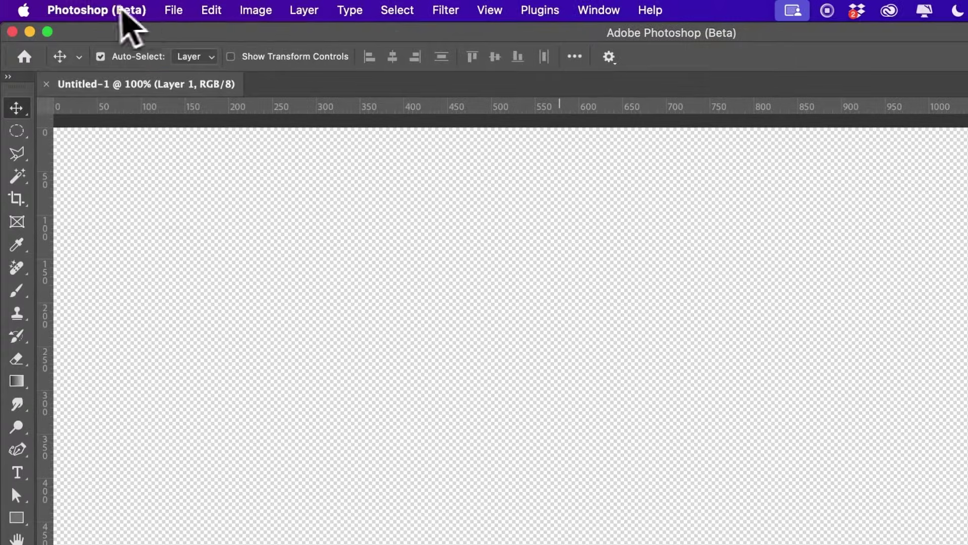
{"action": "left_click", "coordinate": [81, 7]}
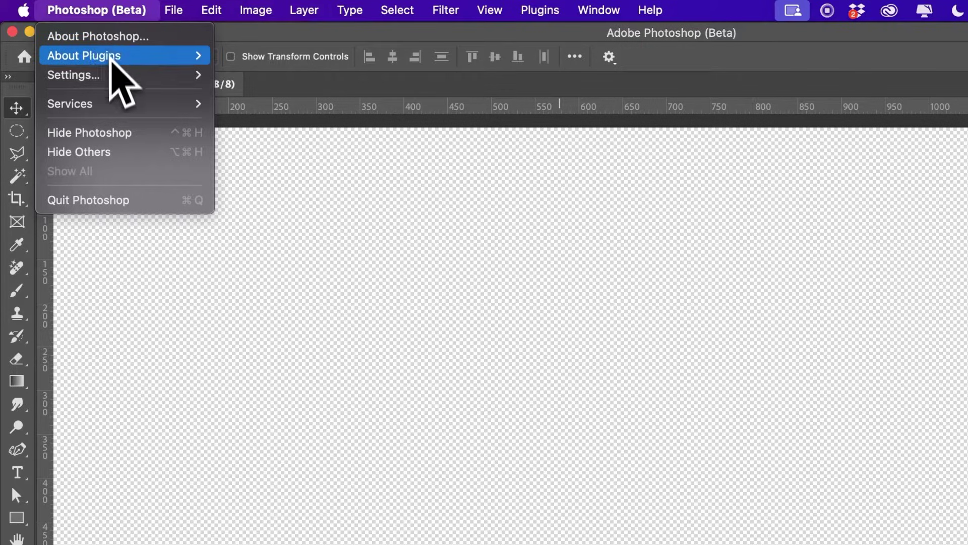
{"action": "mouse_move", "coordinate": [108, 77]}
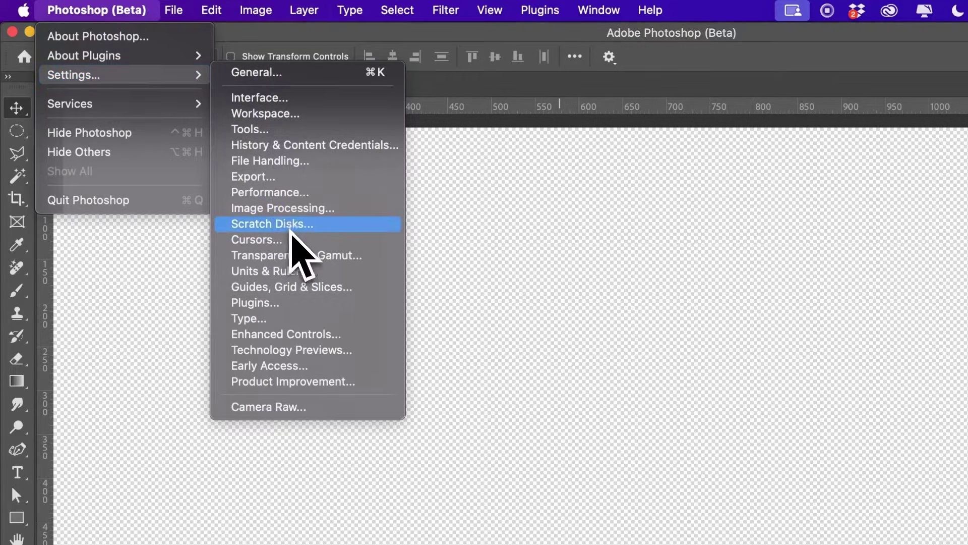
{"action": "left_click", "coordinate": [289, 225]}
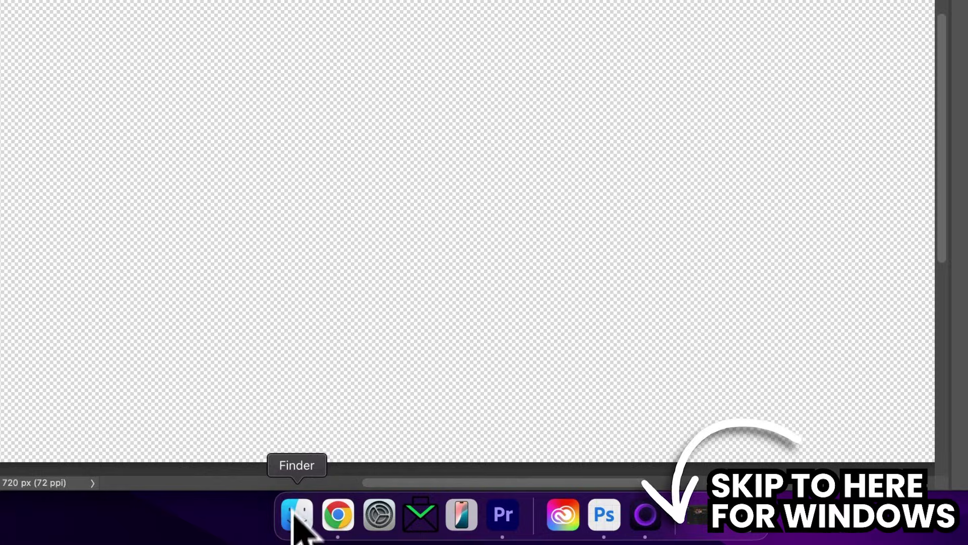
- In Finder, open the hidden user Library folder from the Go menu using the Option key
{"action": "left_click", "coordinate": [298, 516]}
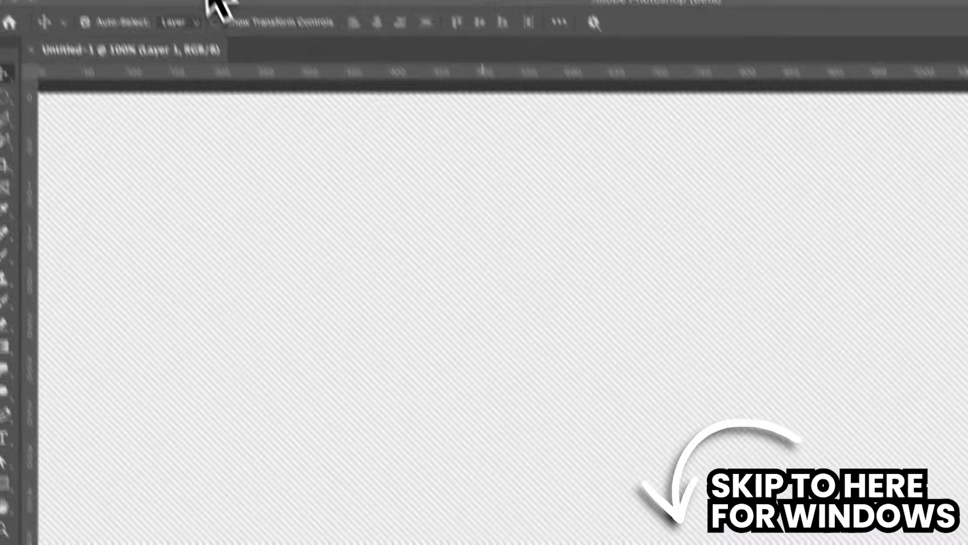
{"action": "left_click", "coordinate": [228, 10]}
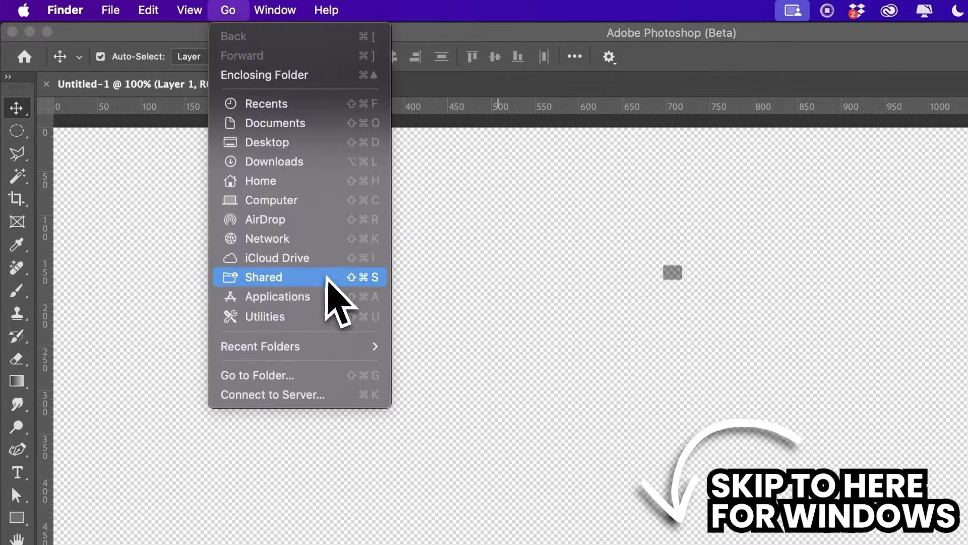
{"action": "key", "text": "alt"}
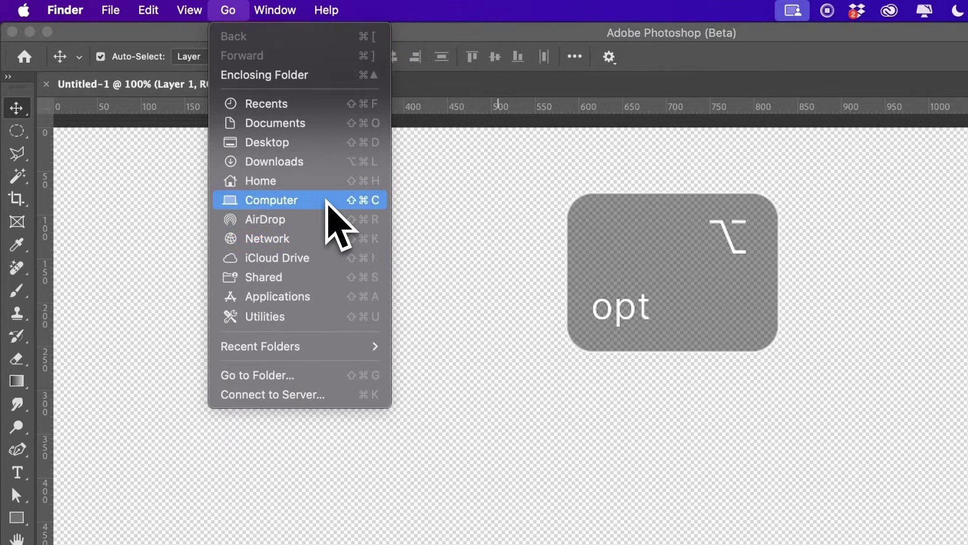
{"action": "key", "text": "alt"}
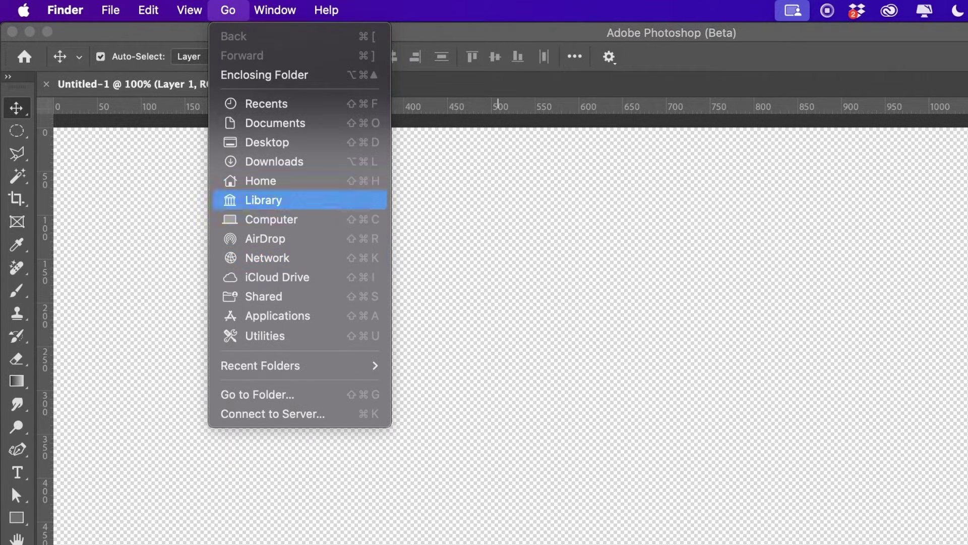
{"action": "left_click", "coordinate": [263, 200]}
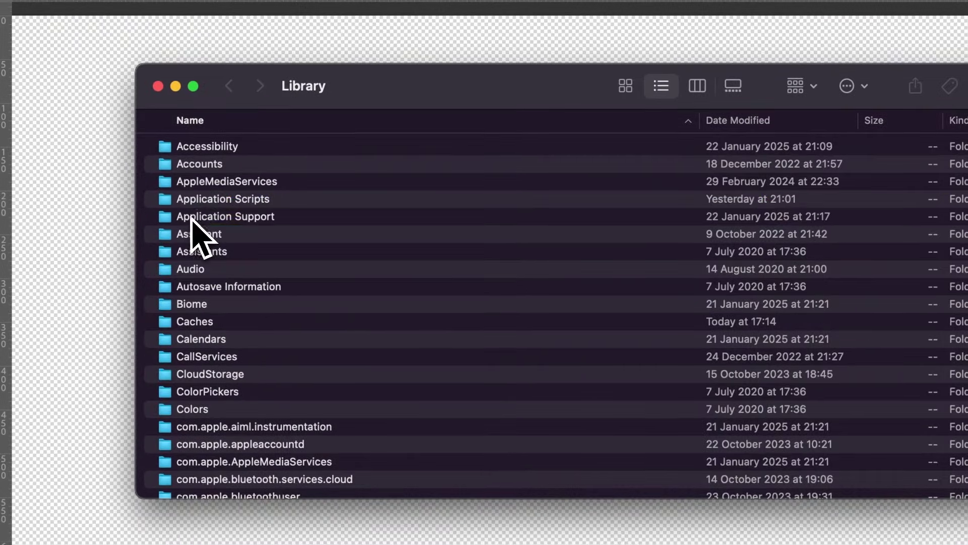
- Move the Media Cache and Media Cache Files folders in Application Support > Adobe > Common to the Bin
{"action": "double_click", "coordinate": [164, 236]}
{"action": "scroll", "coordinate": [167, 235], "scroll_direction": "up", "scroll_amount": 1}
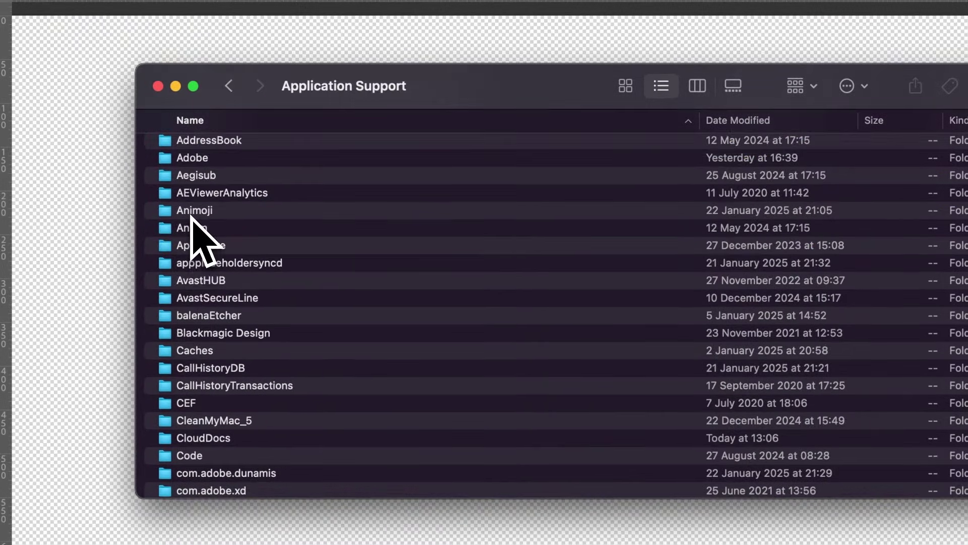
{"action": "double_click", "coordinate": [204, 157]}
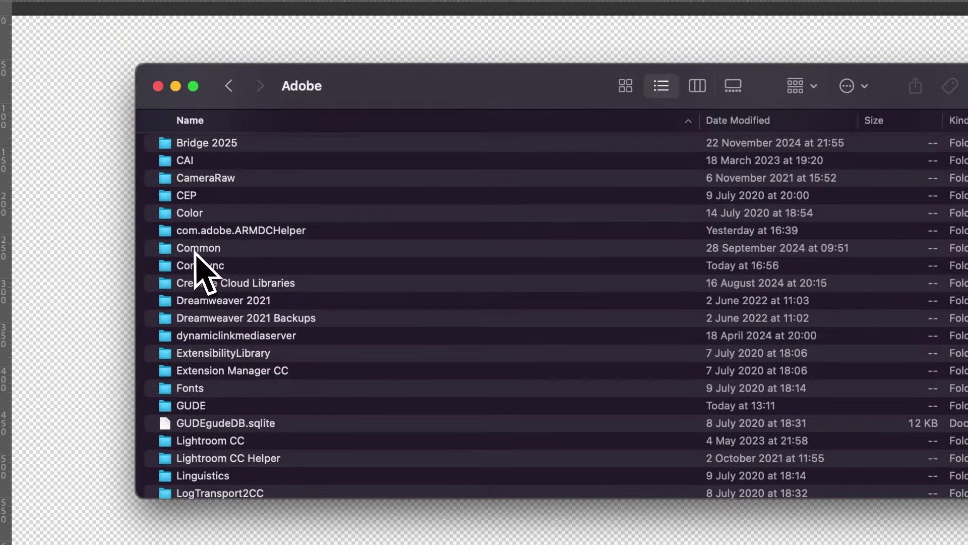
{"action": "double_click", "coordinate": [196, 249]}
{"action": "left_click", "coordinate": [217, 304]}
{"action": "left_click", "coordinate": [222, 286], "text": "shift"}
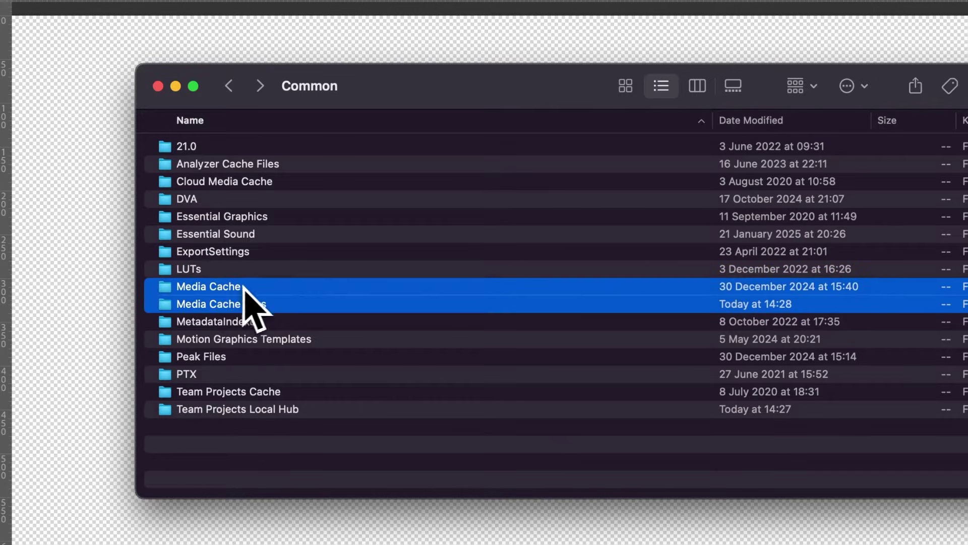
{"action": "right_click", "coordinate": [244, 288]}
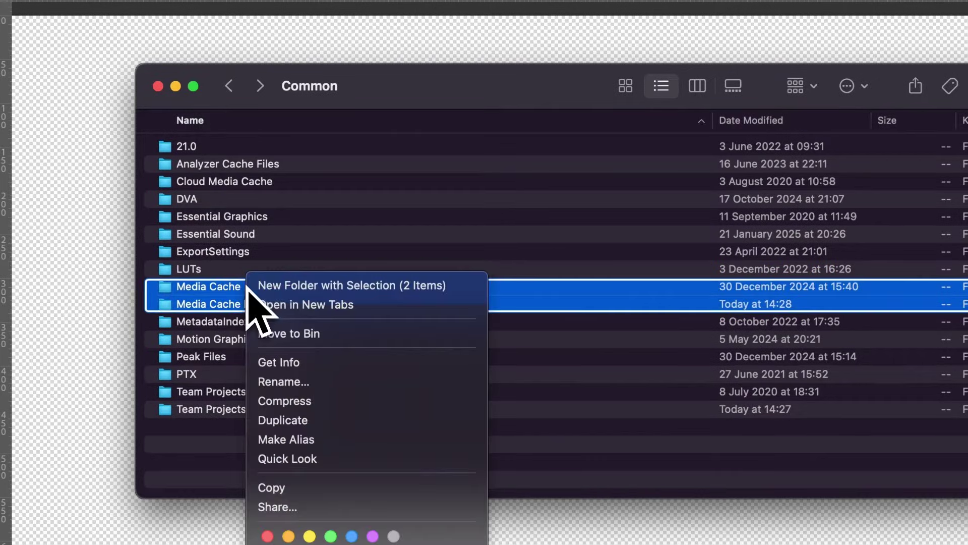
{"action": "left_click", "coordinate": [348, 334]}
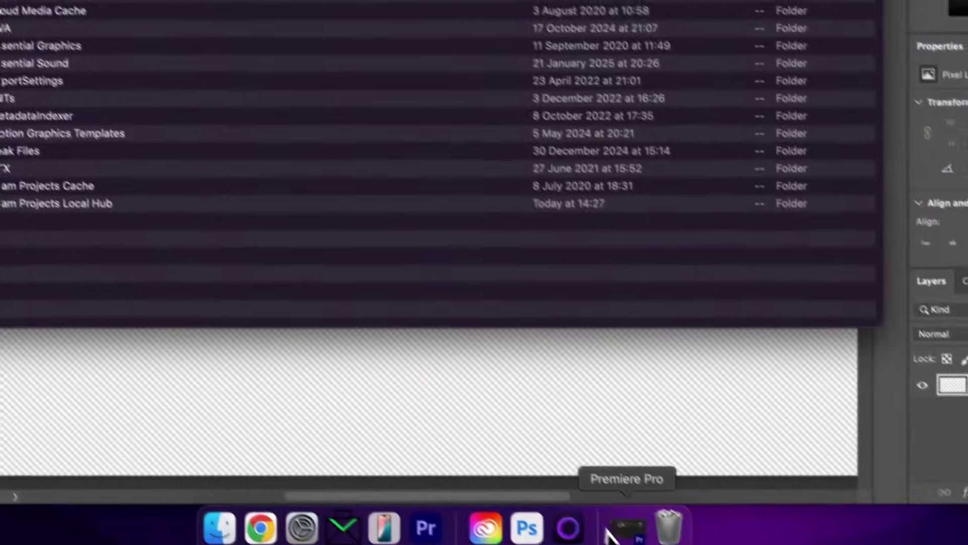
- Empty the Bin from the Dock and confirm the permanent erase
{"action": "right_click", "coordinate": [670, 527]}
{"action": "left_click", "coordinate": [683, 472]}
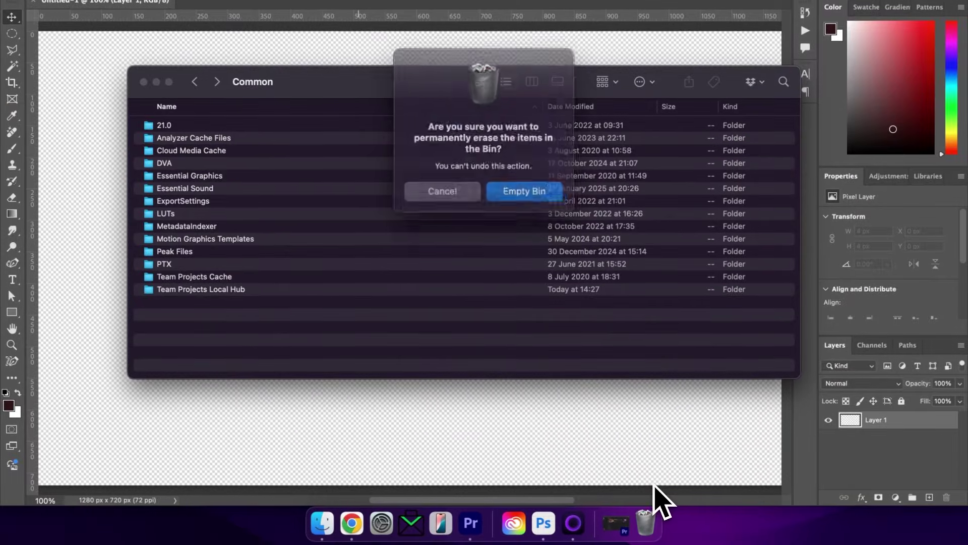
{"action": "key", "text": "Return"}
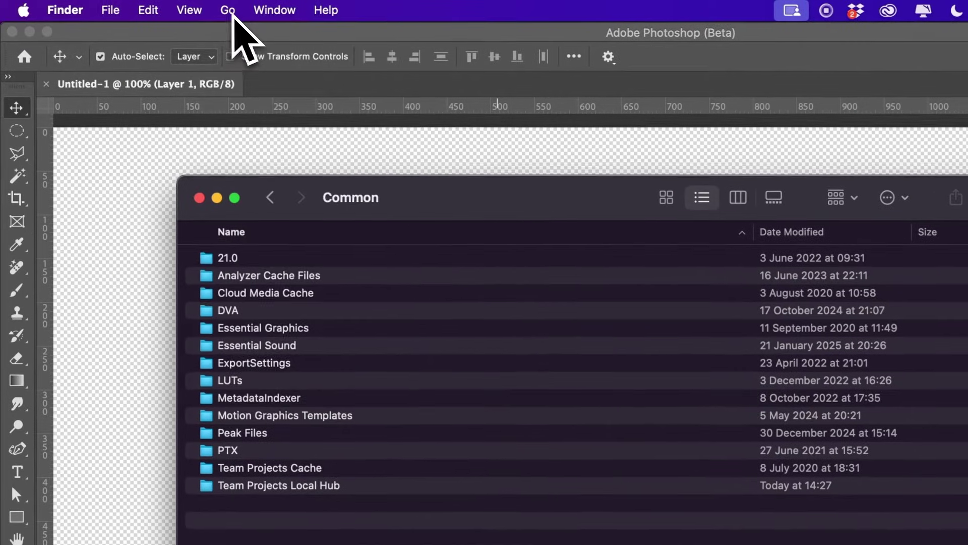
{"action": "left_click", "coordinate": [229, 10]}
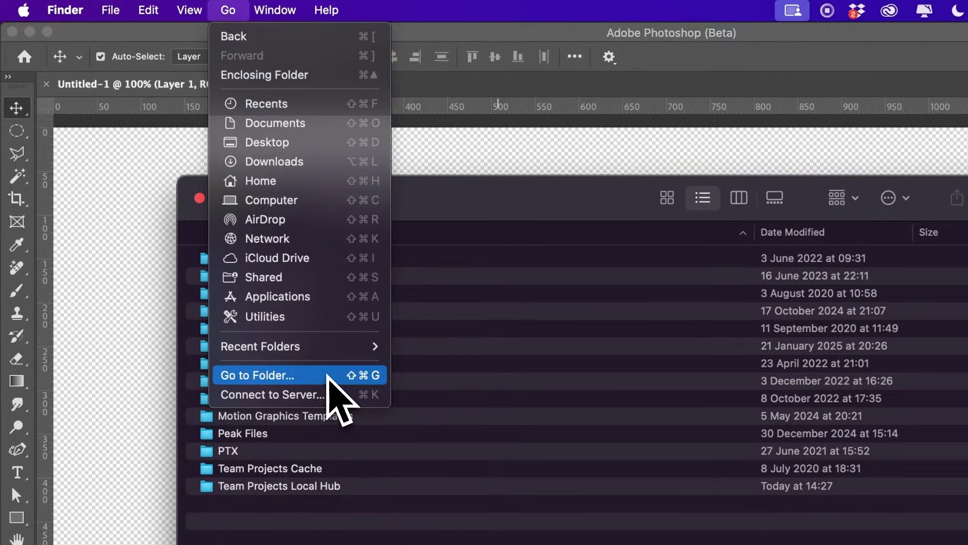
- Navigate Finder to the /tmp folder with Go to Folder
{"action": "left_click", "coordinate": [327, 375]}
{"action": "key", "text": "BackSpace"}
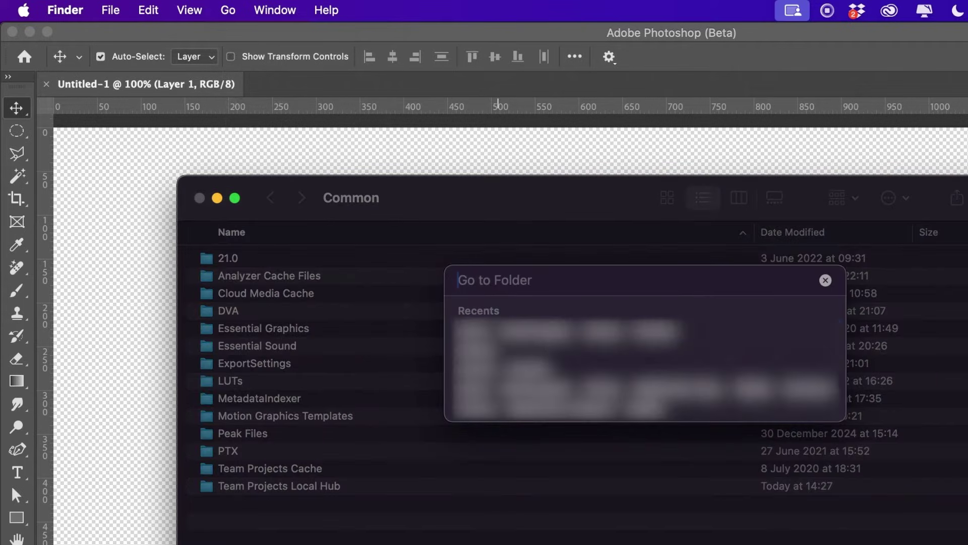
{"action": "type", "text": "/tmp"}
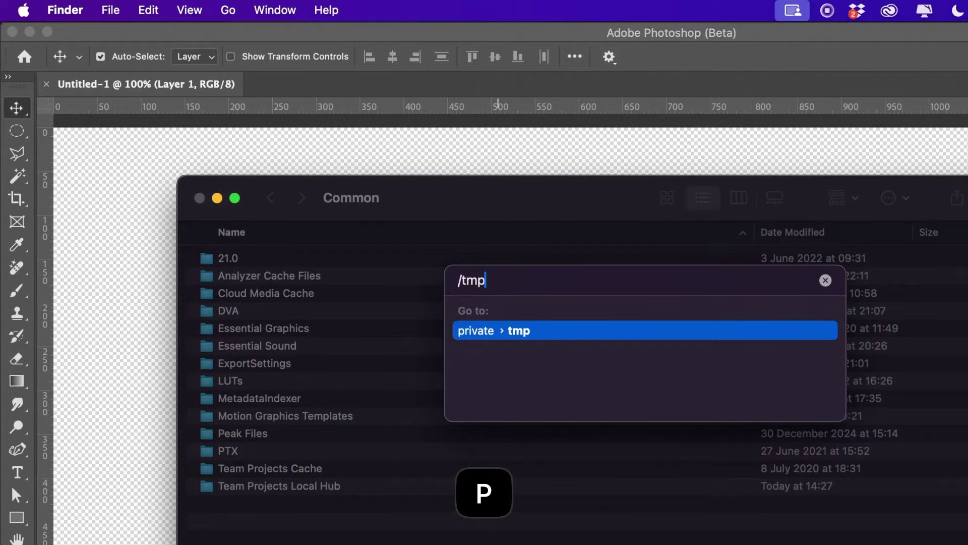
{"action": "key", "text": "Return"}
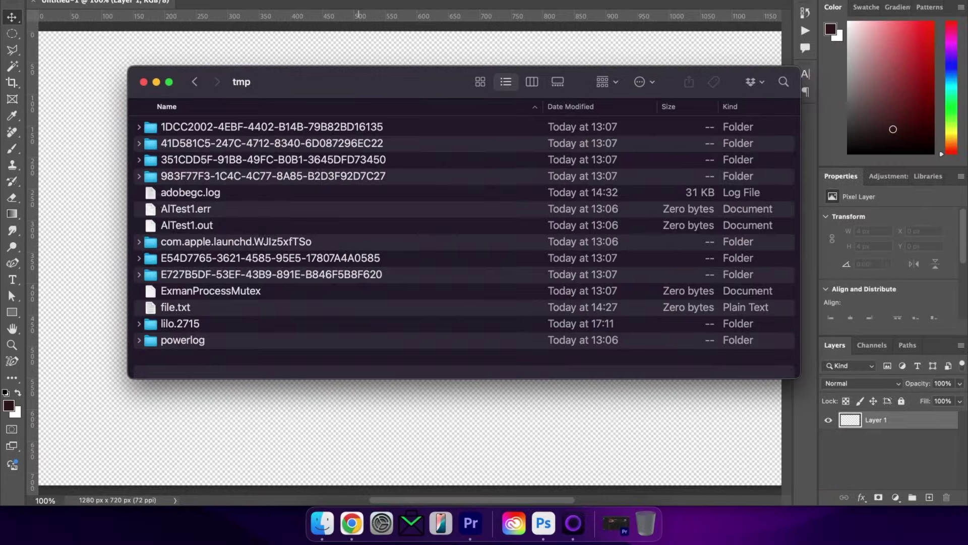
- Select all 14 items in tmp and move them to the Bin, authorising the move
{"action": "key", "text": "super+a"}
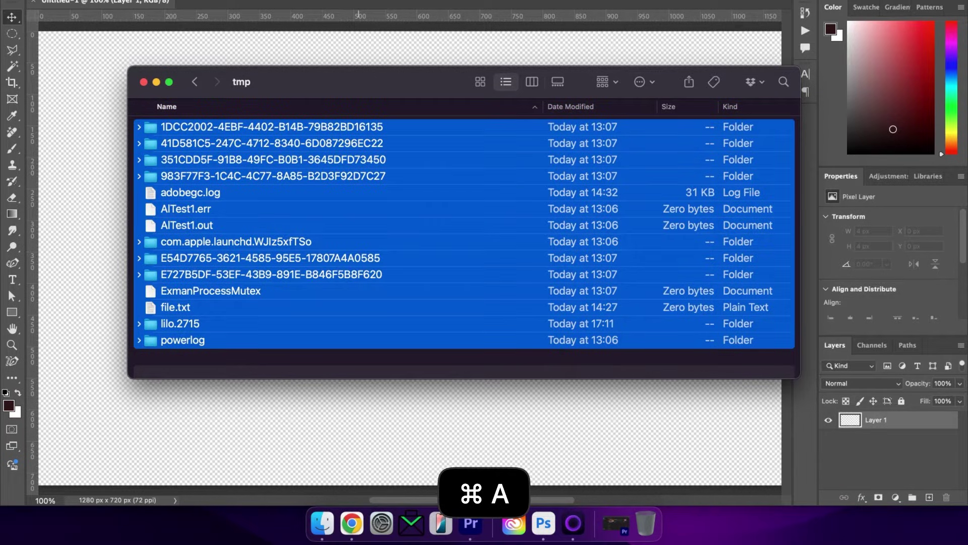
{"action": "right_click", "coordinate": [251, 193]}
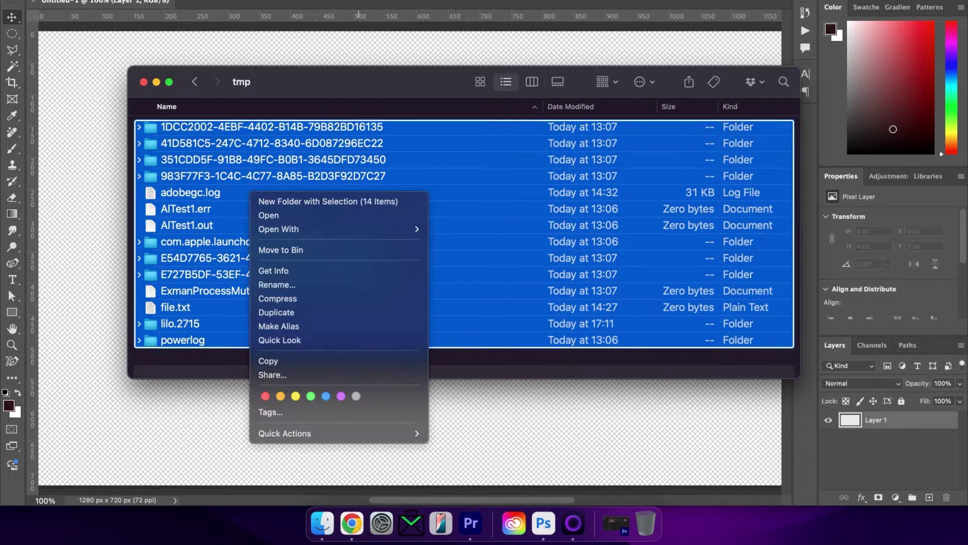
{"action": "left_click", "coordinate": [318, 251]}
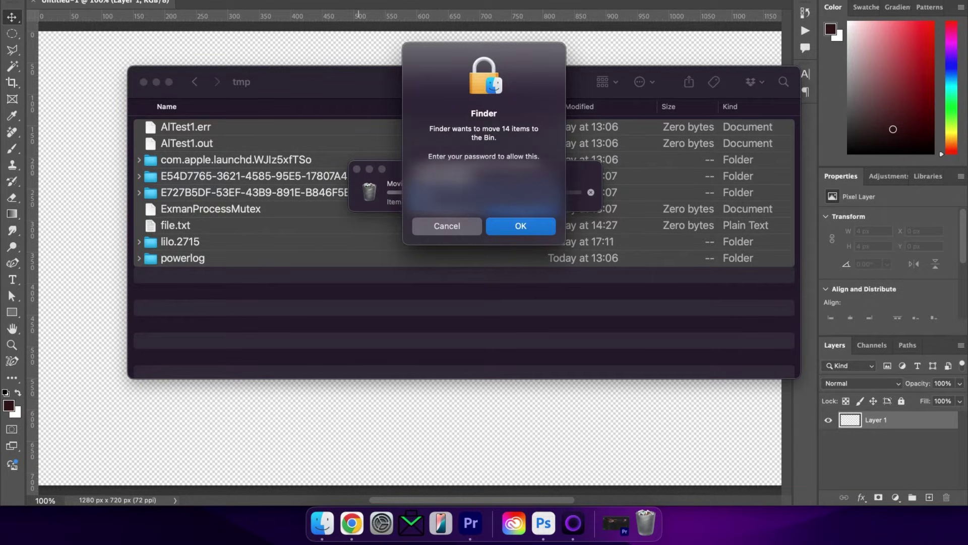
{"action": "key", "text": "Return"}
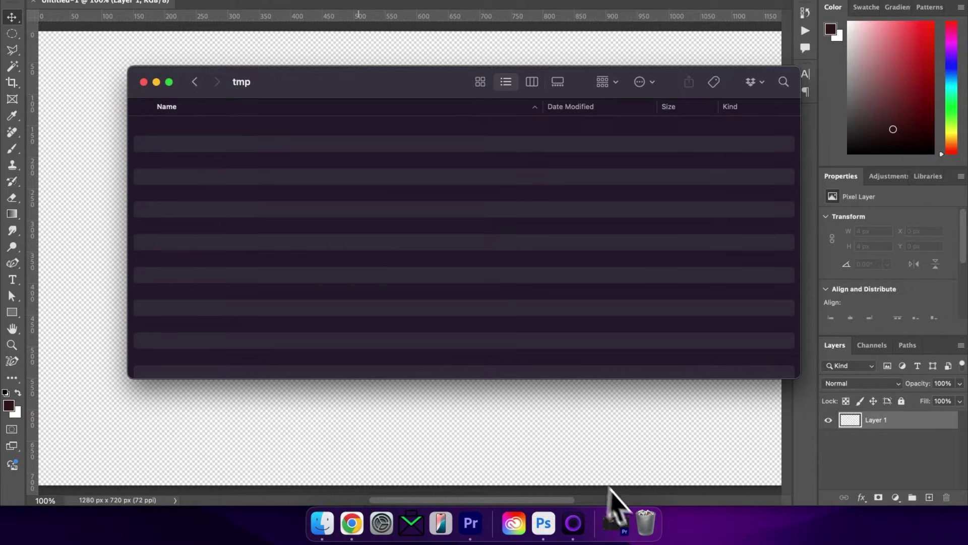
- Empty the Bin from the Dock and confirm permanently erasing its items
{"action": "right_click", "coordinate": [641, 518]}
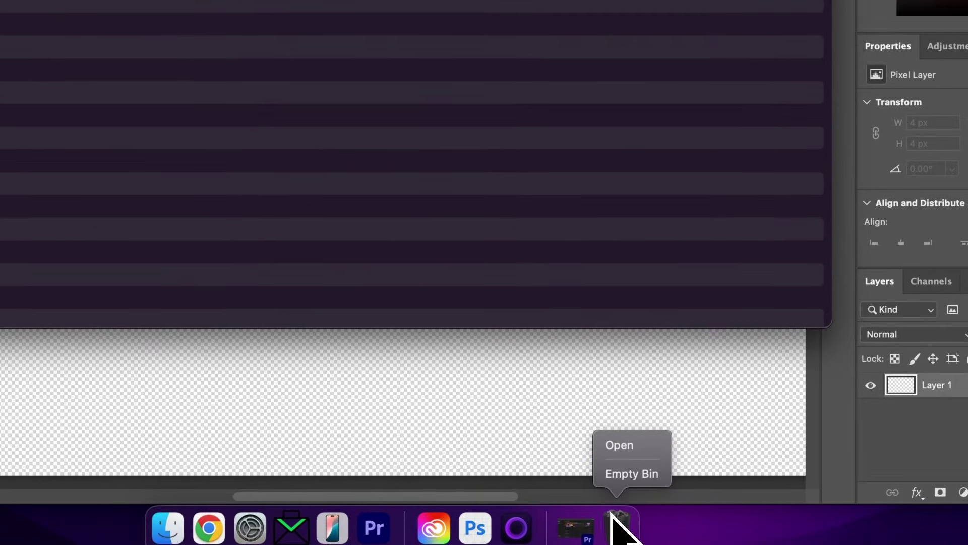
{"action": "left_click", "coordinate": [623, 474]}
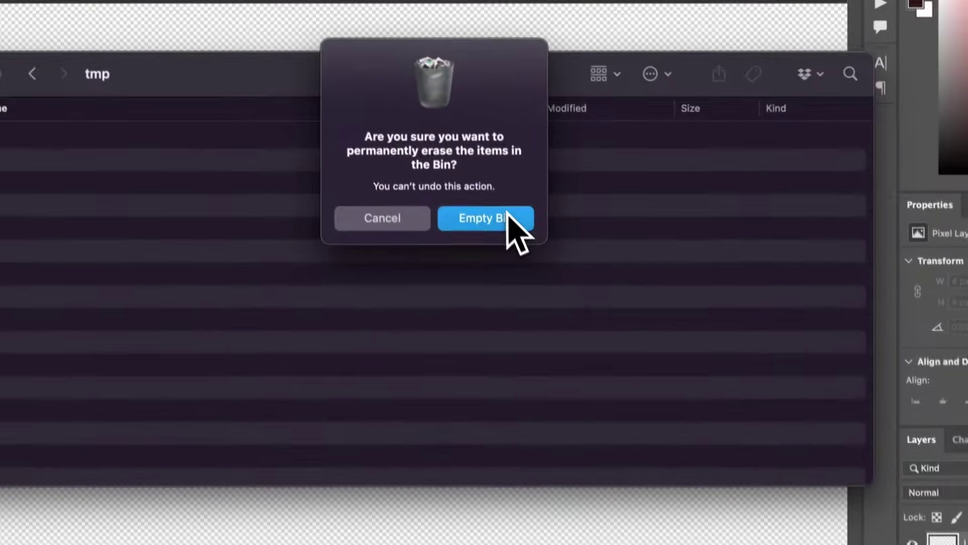
{"action": "left_click", "coordinate": [469, 59]}
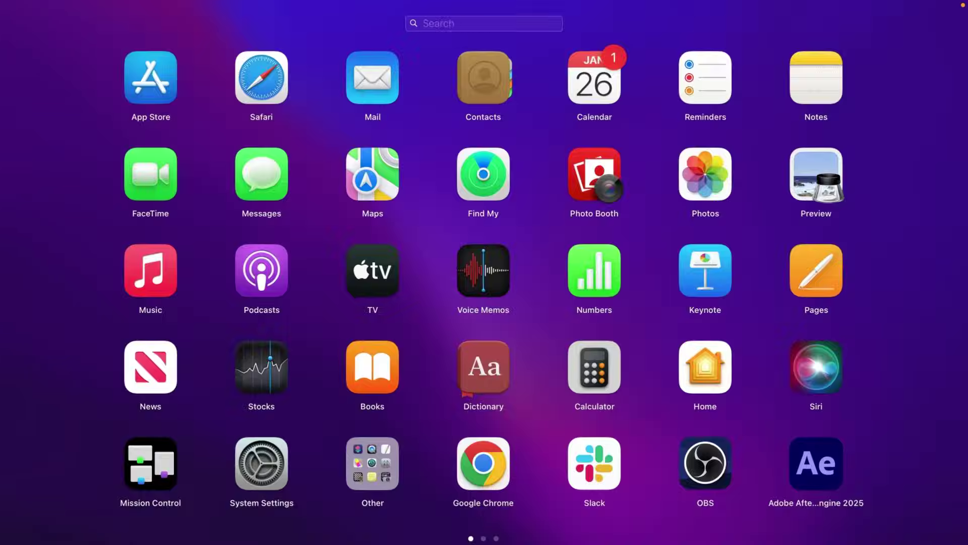
- Launch Terminal, run 'sudo purge' with administrator rights, and close the Terminal window
{"action": "type", "text": "terminal"}
{"action": "key", "text": "Return"}
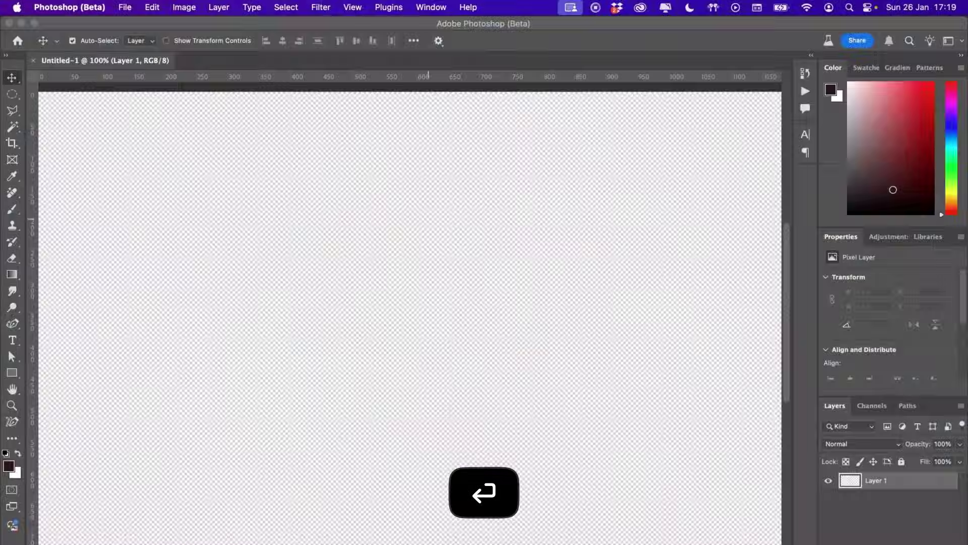
{"action": "type", "text": "sudo "}
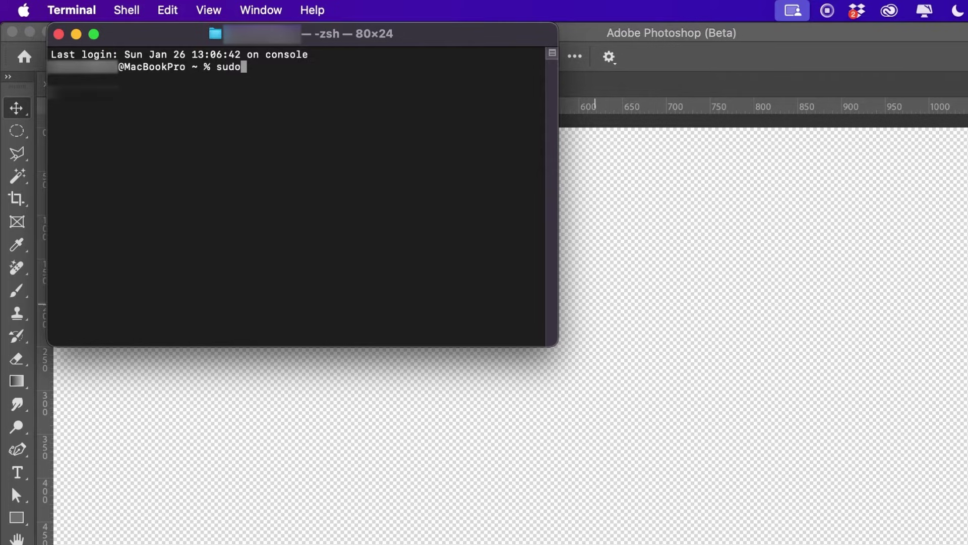
{"action": "type", "text": "purge"}
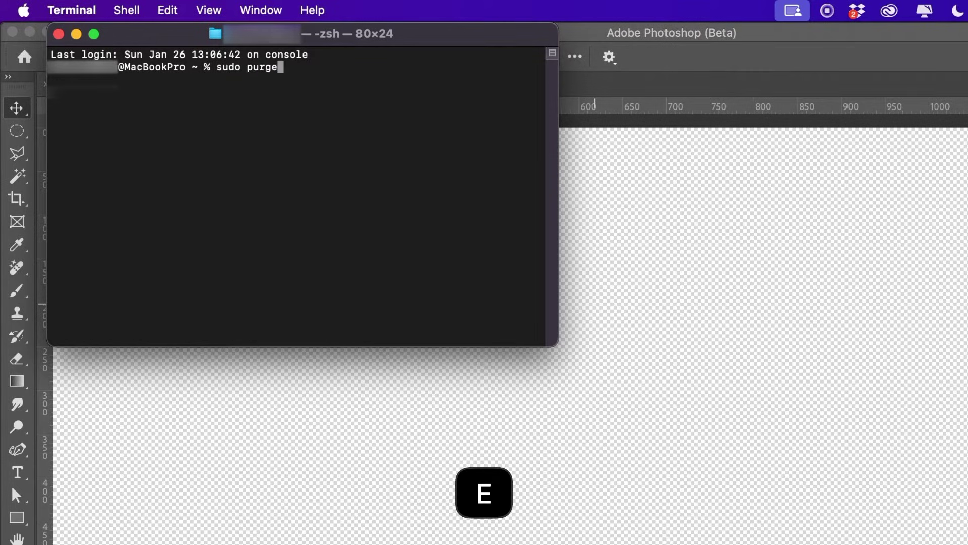
{"action": "key", "text": "Return"}
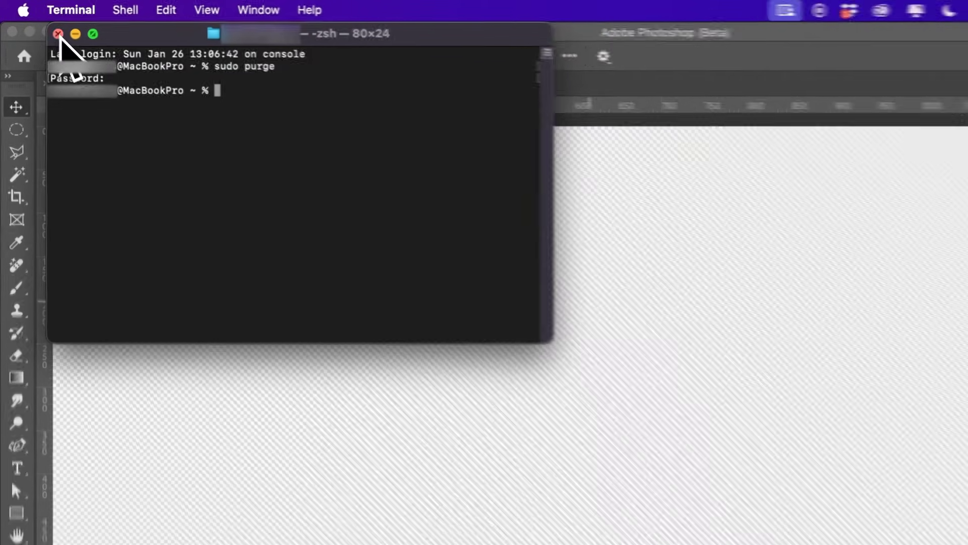
{"action": "left_click", "coordinate": [59, 33]}
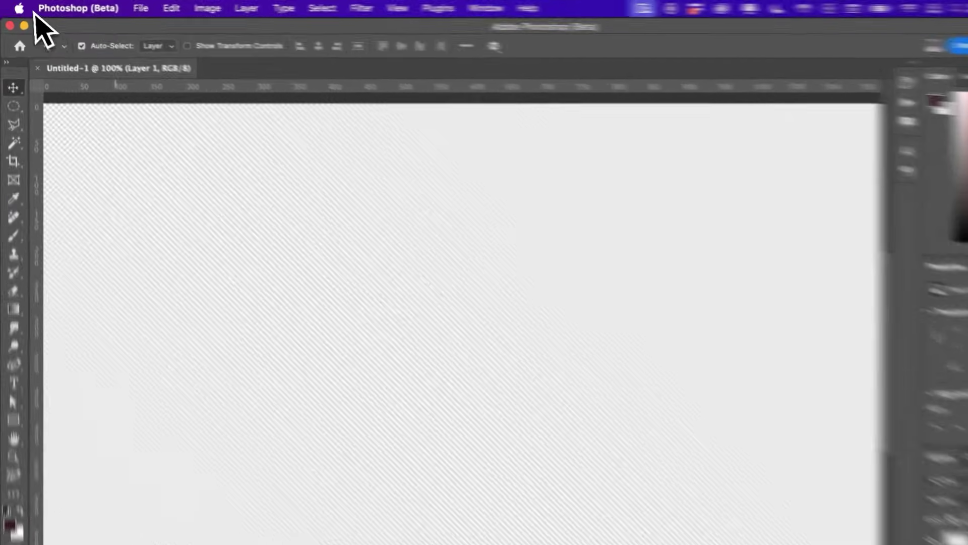
- Check System Settings > General > Storage, showing 906.6 GB of 1 TB used, then close it
{"action": "left_click", "coordinate": [18, 7]}
{"action": "left_click", "coordinate": [121, 65]}
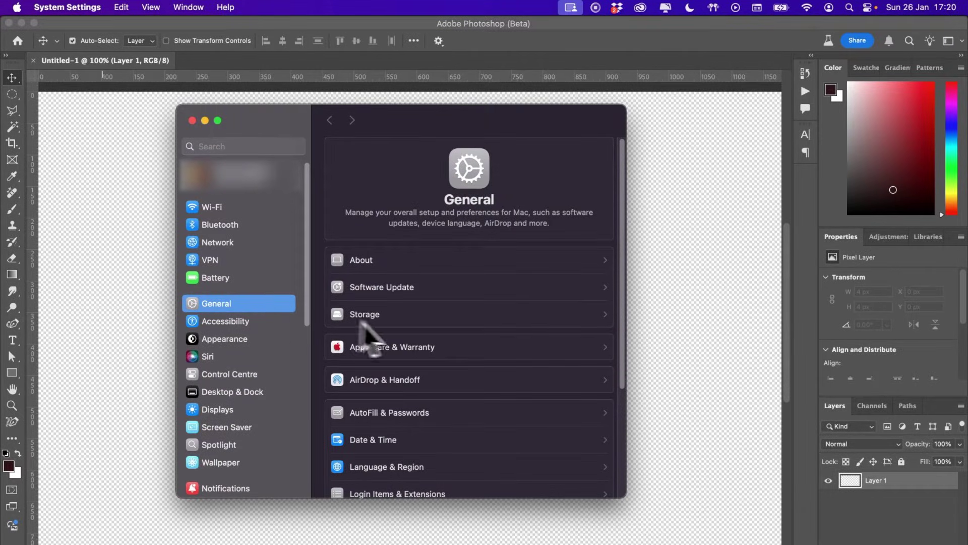
{"action": "left_click", "coordinate": [410, 323]}
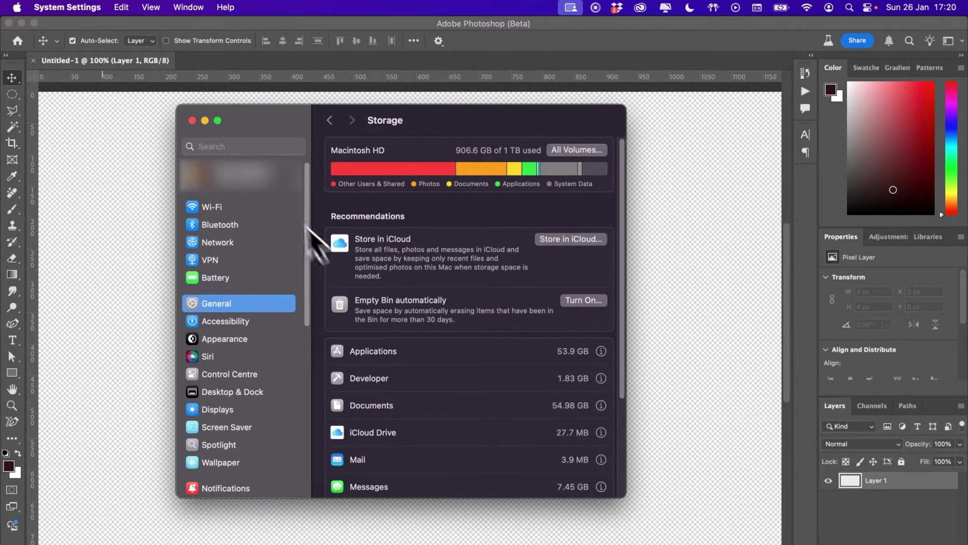
{"action": "left_click", "coordinate": [192, 120]}
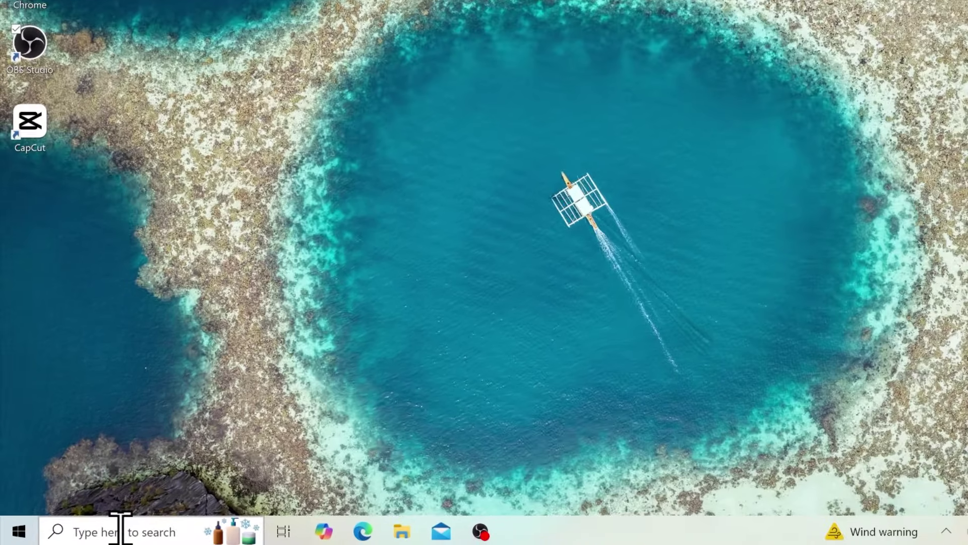
- Remove 48.1 MB of thumbnails, Defender and temporary files from Storage settings, then close Settings
{"action": "left_click", "coordinate": [97, 532]}
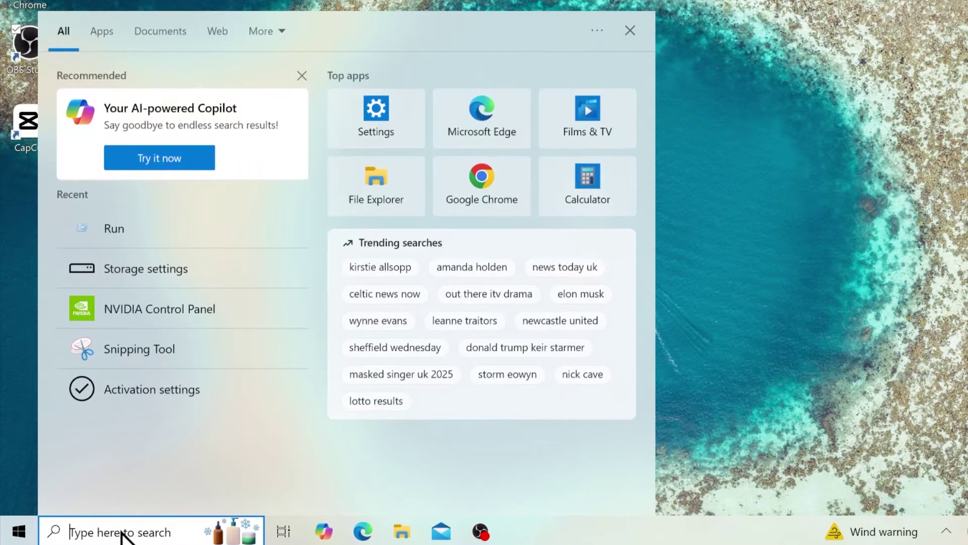
{"action": "type", "text": "storage settings"}
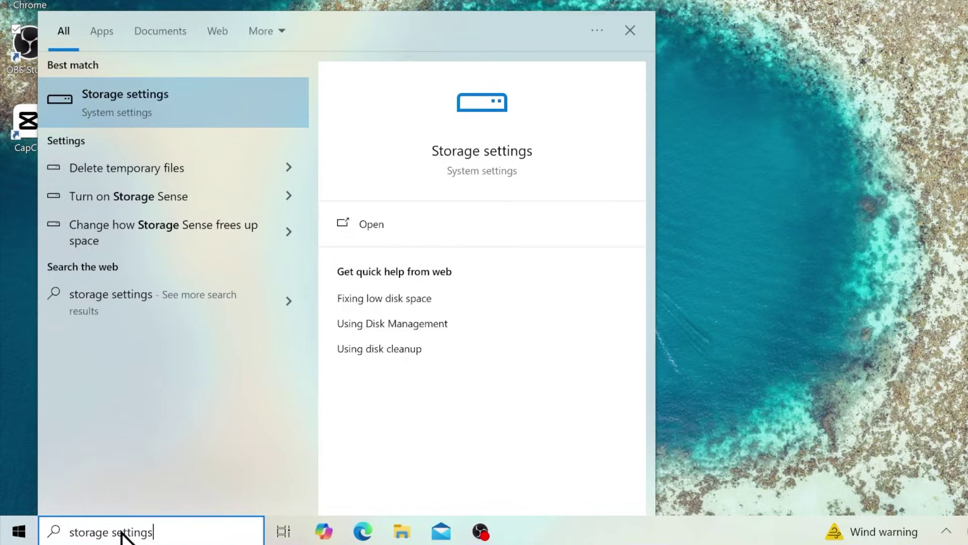
{"action": "key", "text": "Return"}
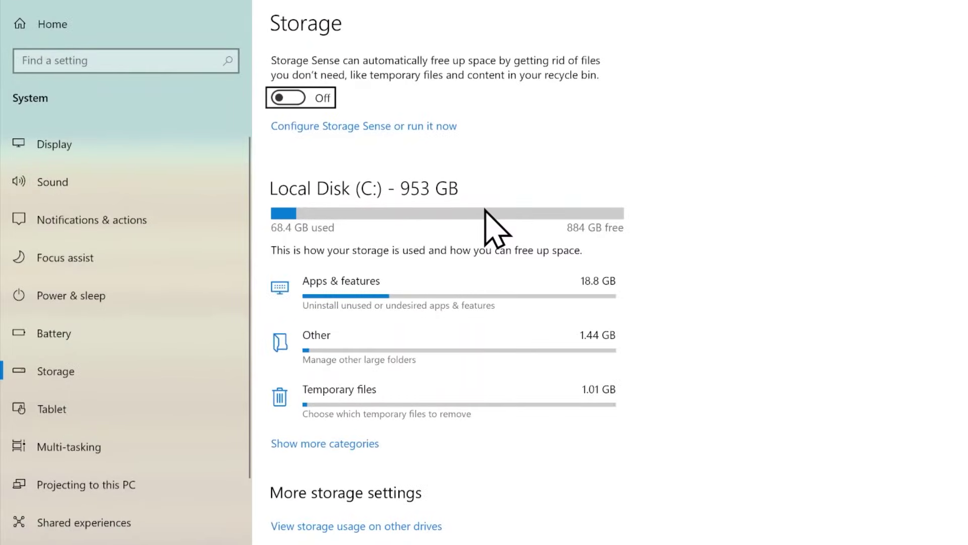
{"action": "left_click", "coordinate": [385, 395]}
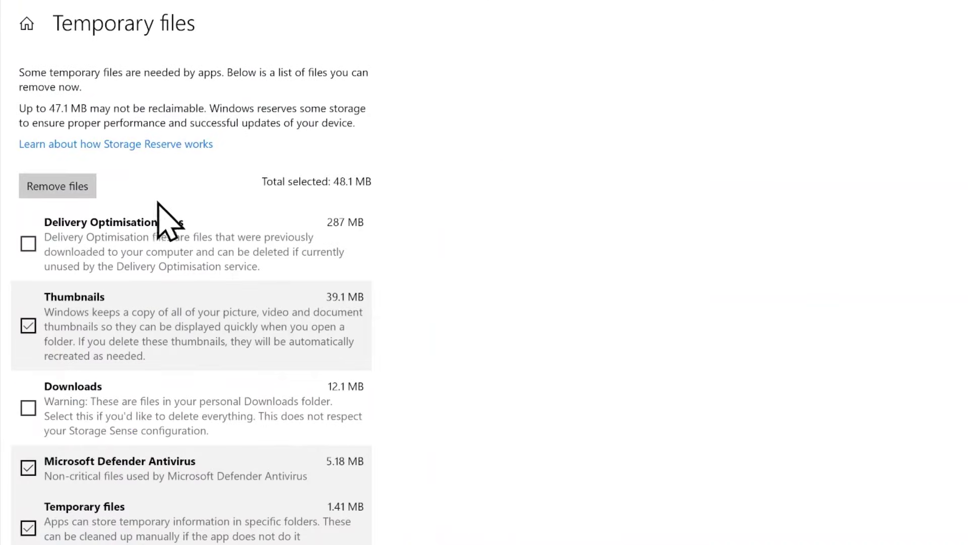
{"action": "left_click", "coordinate": [38, 192]}
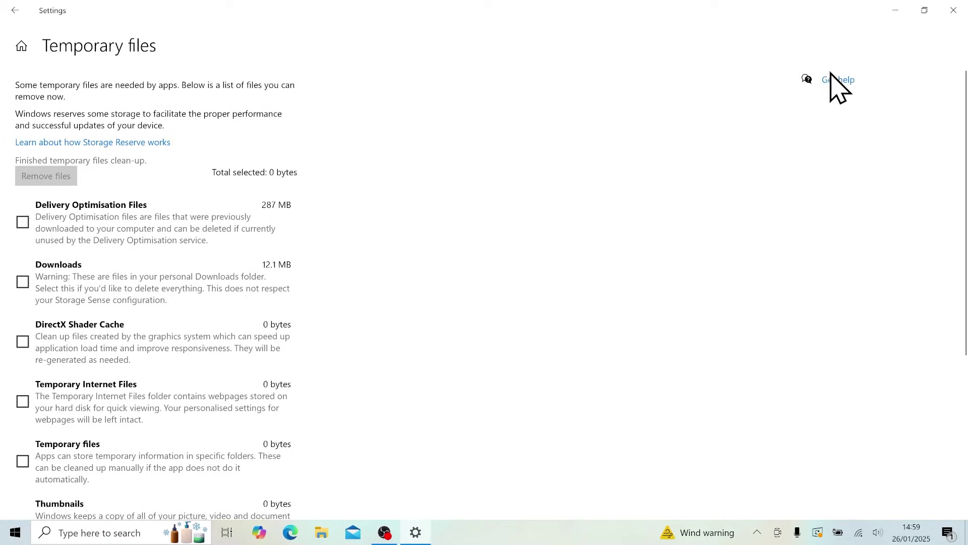
{"action": "left_click", "coordinate": [954, 10]}
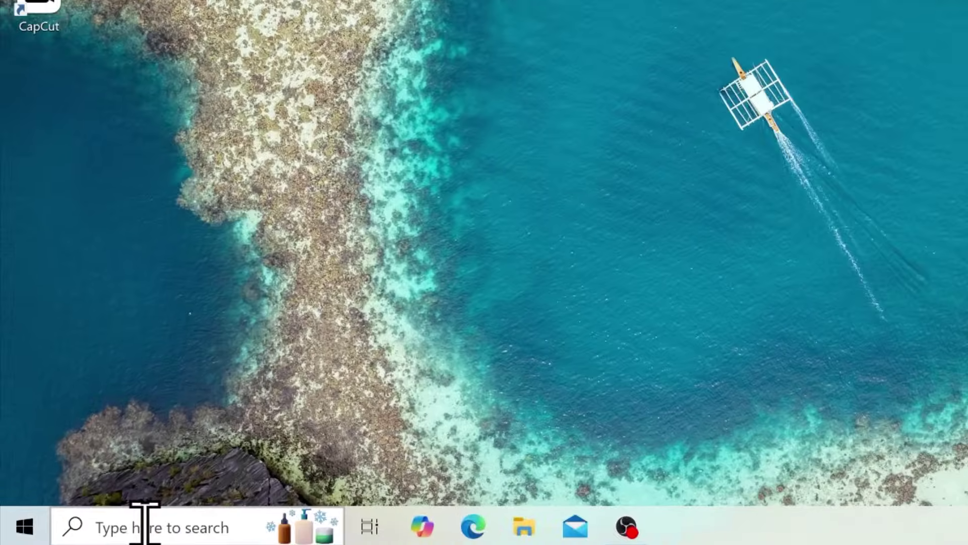
- Open the user's Temp folder in File Explorer by running %temp% from the Run app
{"action": "left_click", "coordinate": [89, 528]}
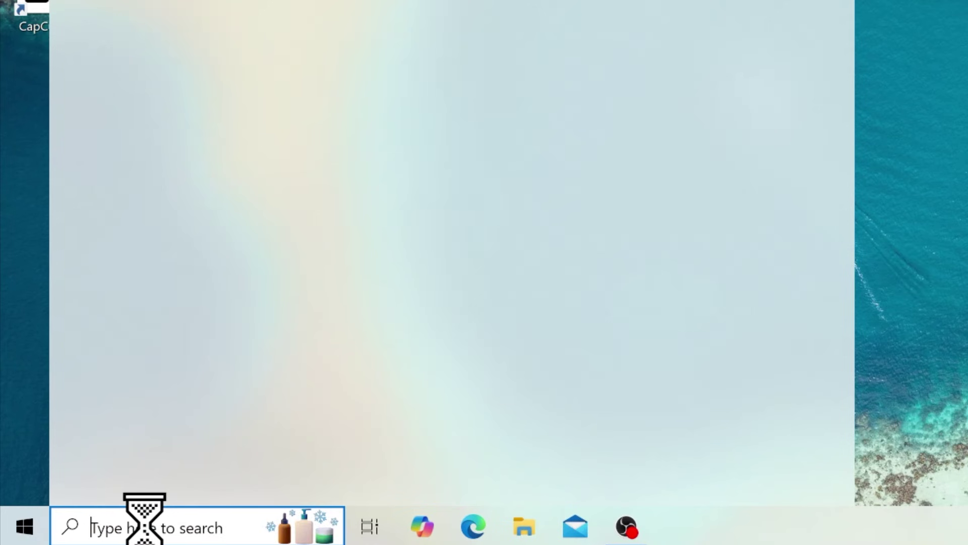
{"action": "type", "text": "run"}
{"action": "key", "text": "Return"}
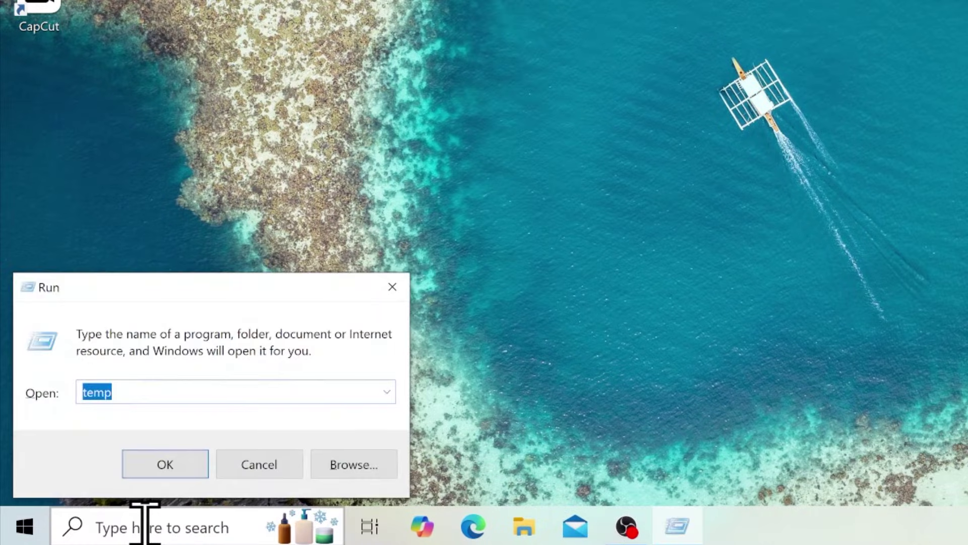
{"action": "type", "text": "%temp%"}
{"action": "key", "text": "Return"}
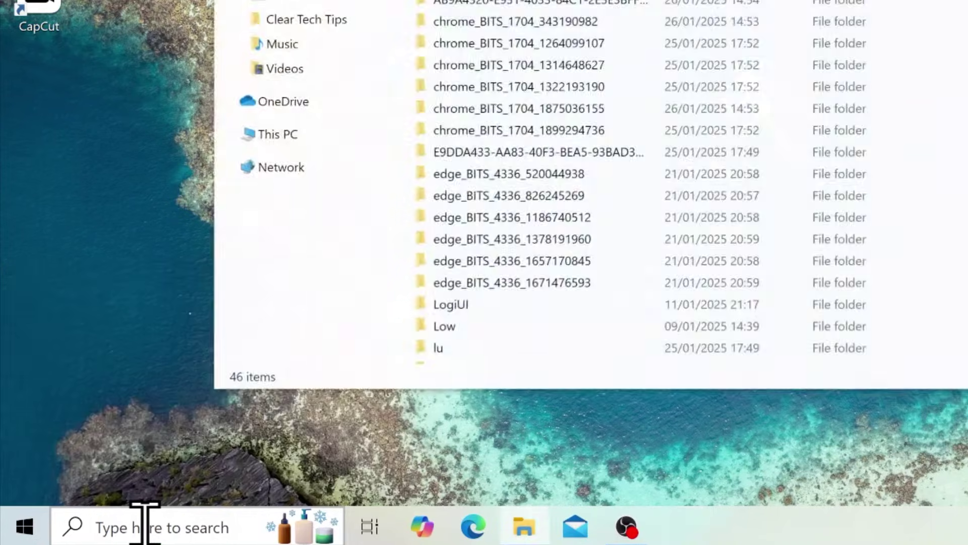
{"action": "scroll", "coordinate": [295, 403], "scroll_direction": "down", "scroll_amount": 8}
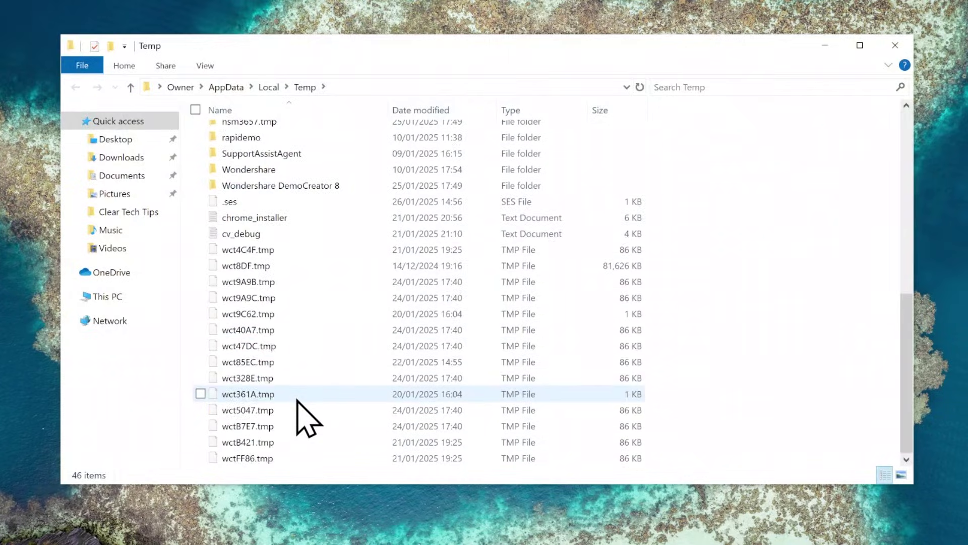
{"action": "scroll", "coordinate": [295, 403], "scroll_direction": "up", "scroll_amount": 7}
{"action": "scroll", "coordinate": [297, 401], "scroll_direction": "up", "scroll_amount": 1}
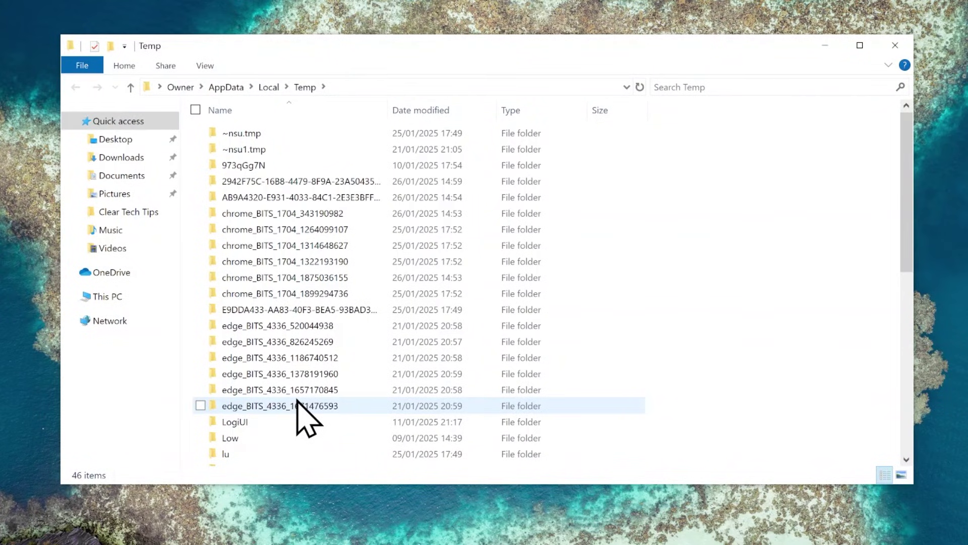
- Delete all items in Temp with administrator permission, skipping the in-use folders
{"action": "key", "text": "ctrl+a"}
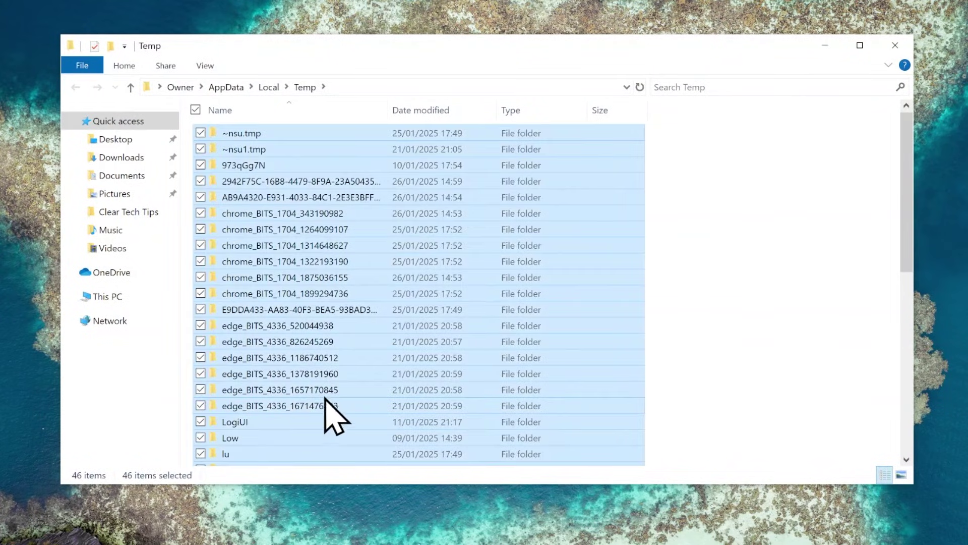
{"action": "right_click", "coordinate": [323, 298]}
{"action": "left_click", "coordinate": [251, 447]}
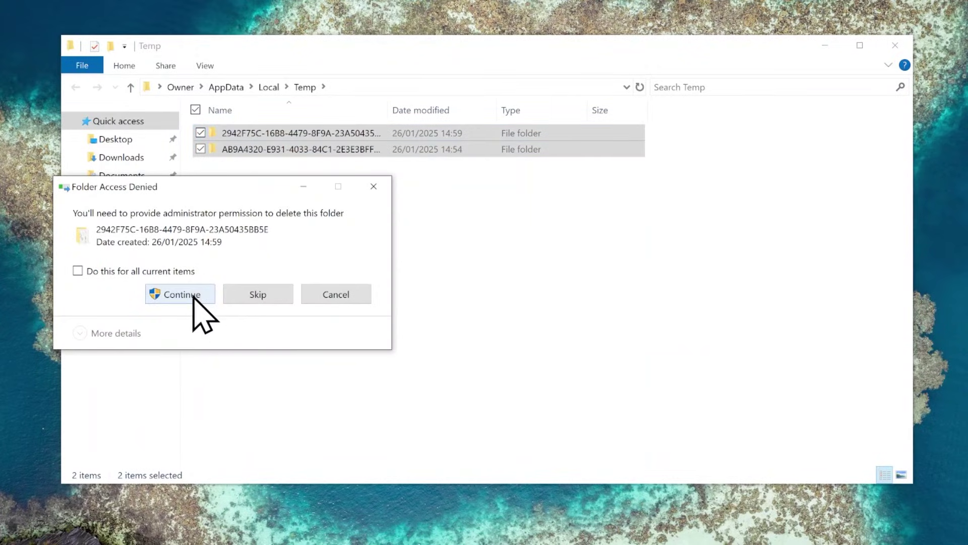
{"action": "left_click", "coordinate": [191, 294]}
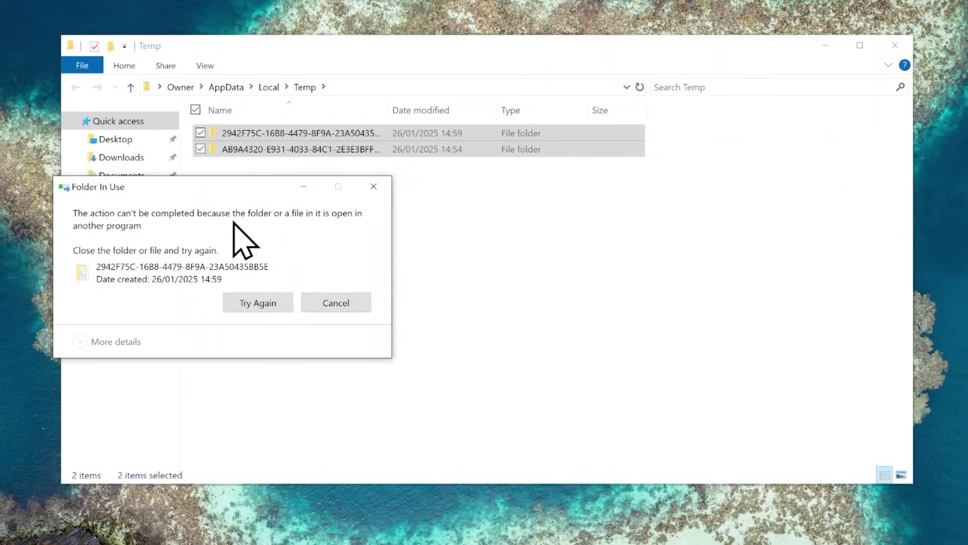
{"action": "left_click", "coordinate": [336, 302]}
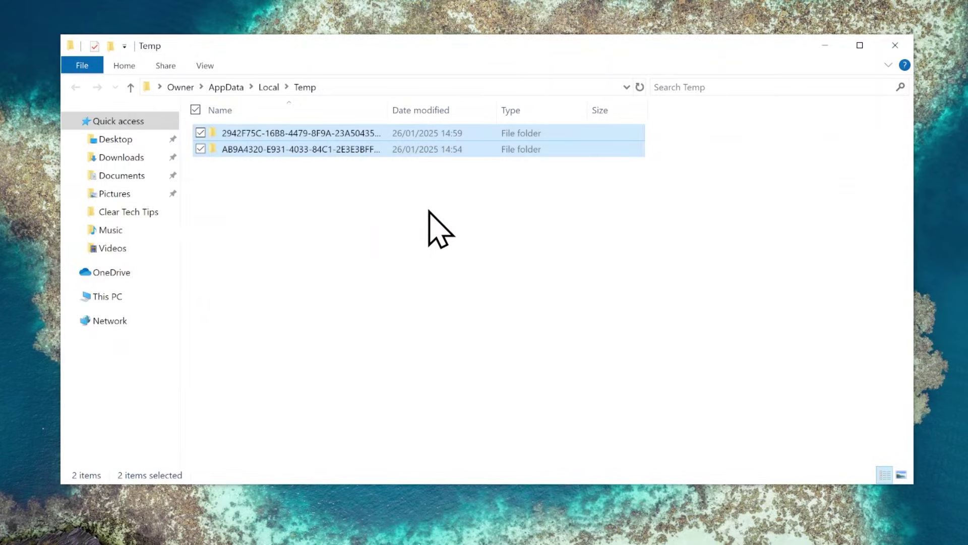